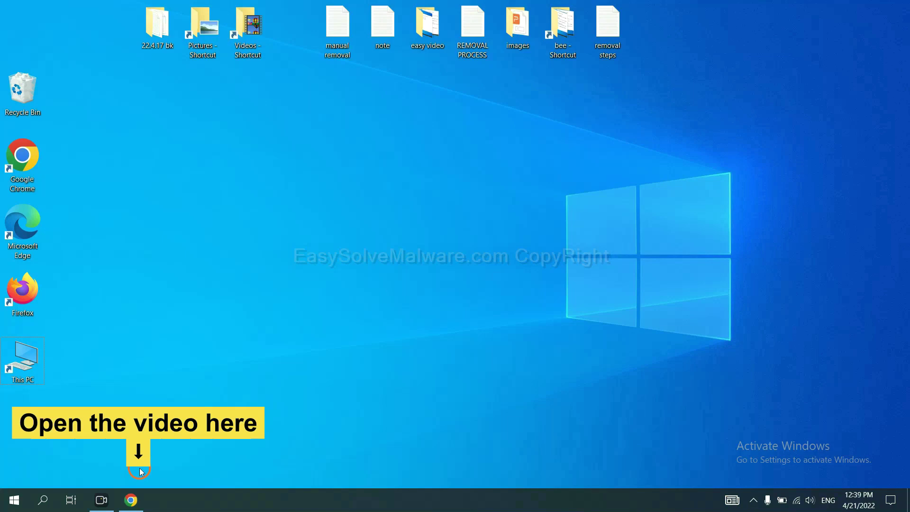
Open the EasySolveMalware guide from the video description and download SpyHunter for Windows.
left_click(135, 497)
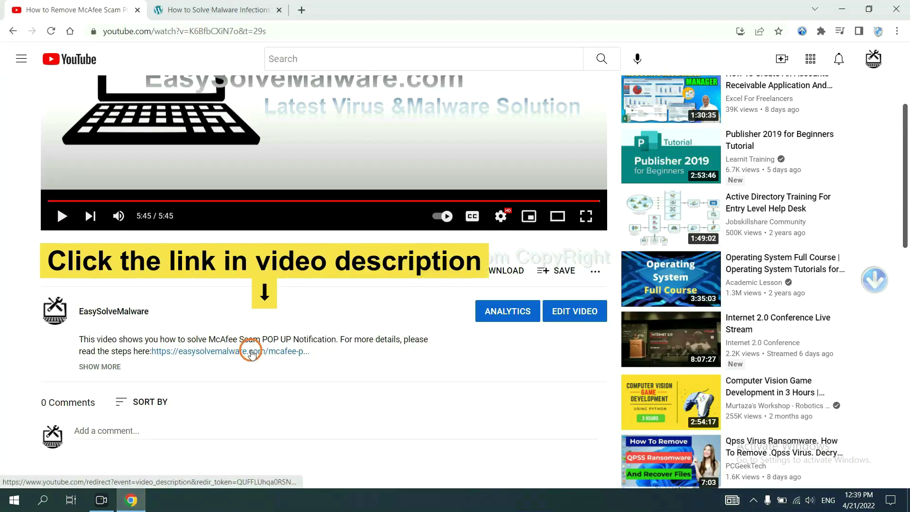
left_click(251, 353)
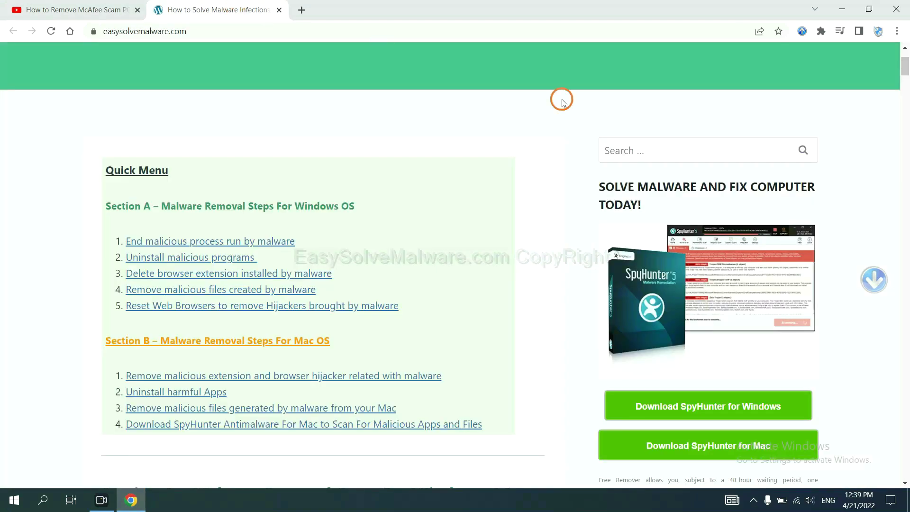
scroll(907, 244, "down", 3)
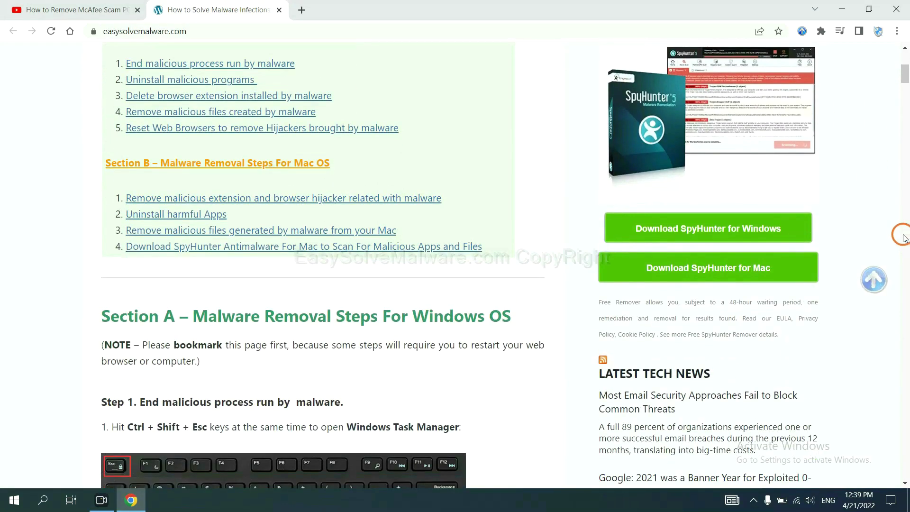
left_click(772, 227)
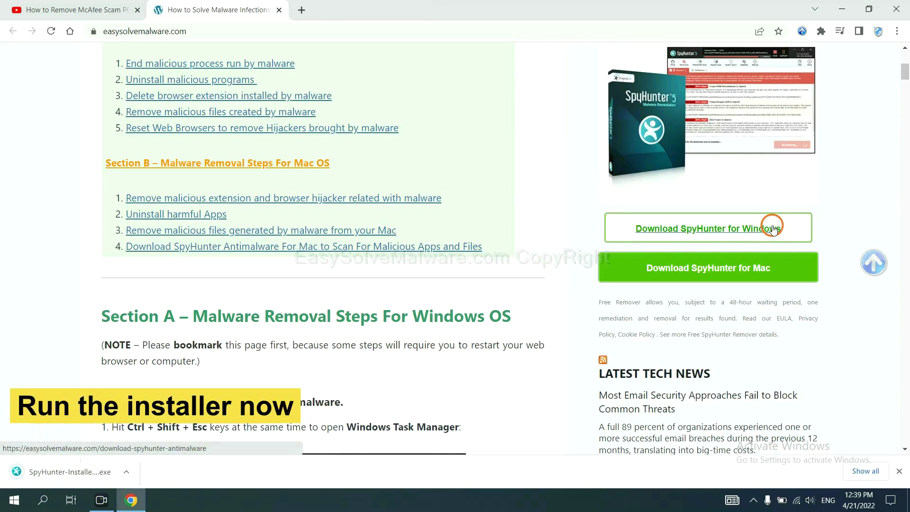
Run the downloaded SpyHunter 5 installer in English, accept the licence, and finish setup.
left_click(57, 473)
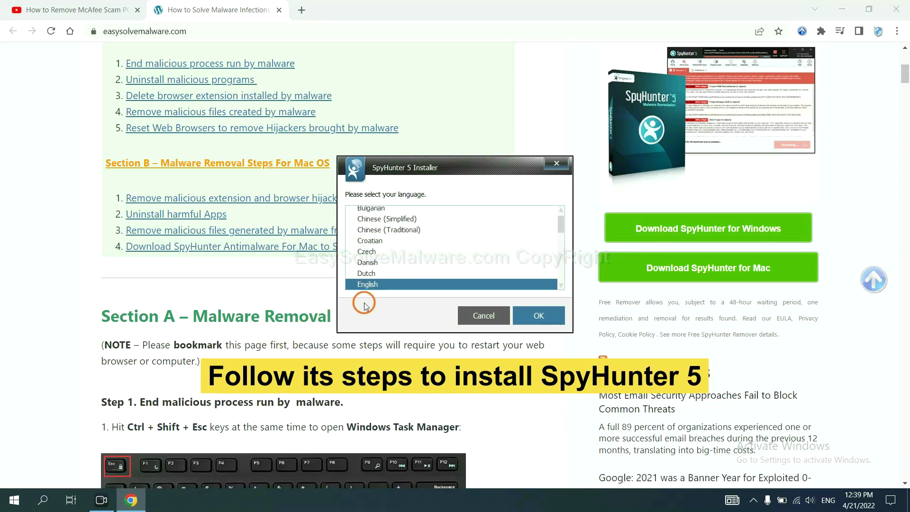
left_click(524, 311)
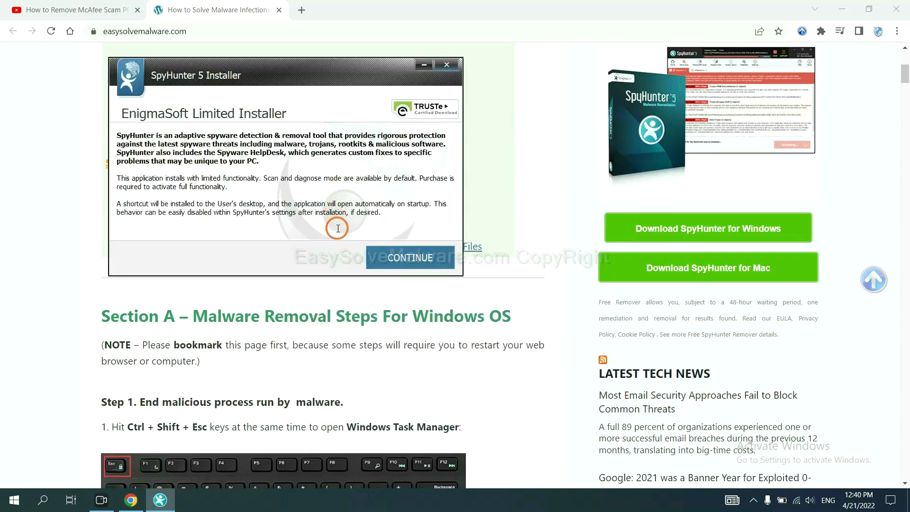
left_click(386, 258)
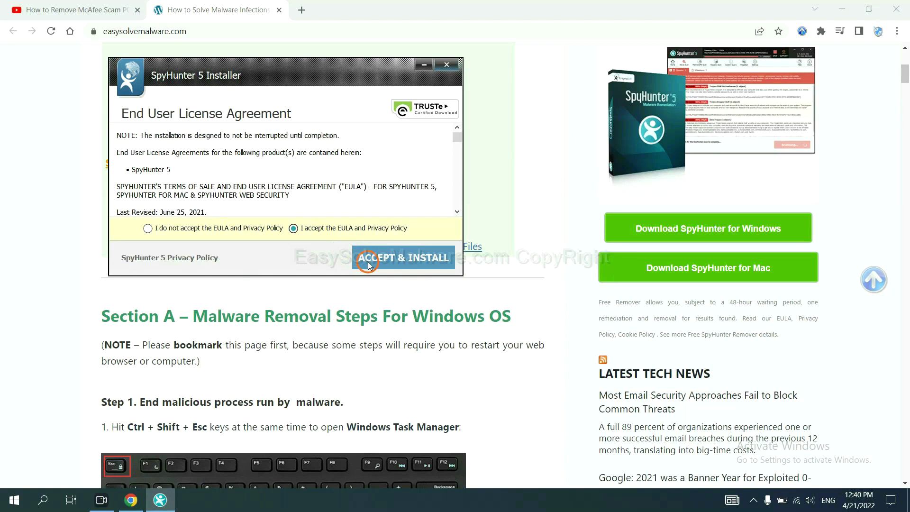
left_click(368, 263)
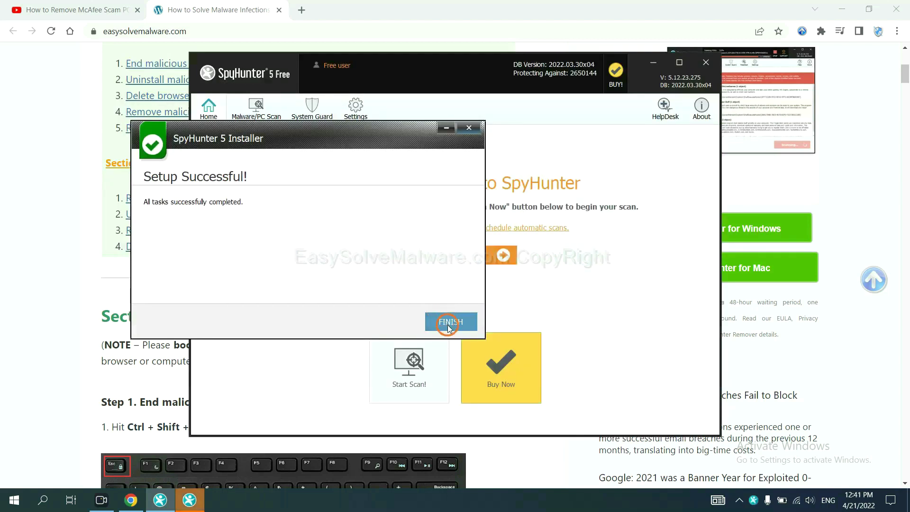
left_click(449, 320)
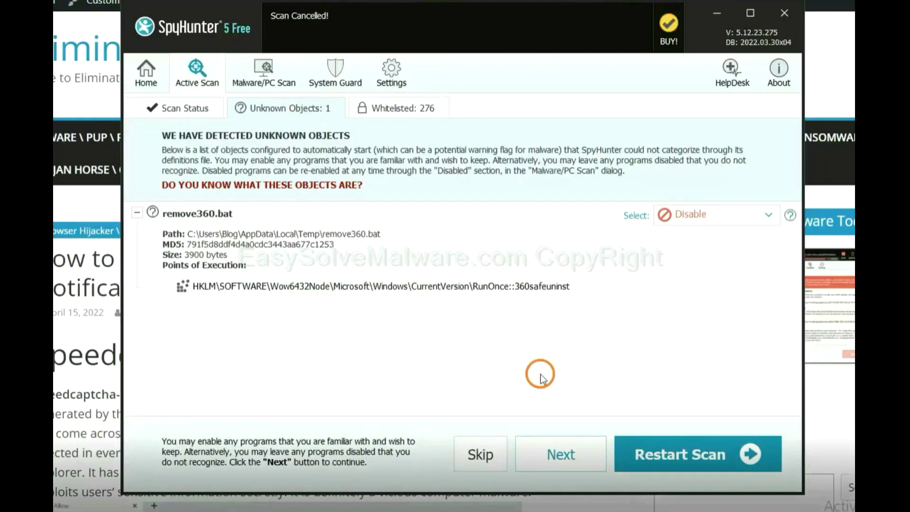
Continue past the scan's unknown object remove360.bat in SpyHunter 5.
left_click(549, 454)
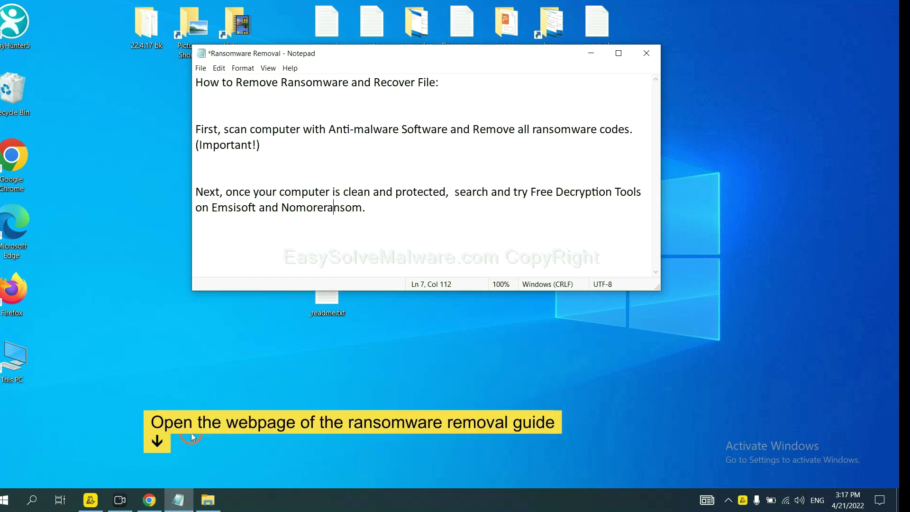
Return to the jhdd guide in Chrome and scroll to Step 4's Emsisoft and No More Ransom links.
left_click(148, 500)
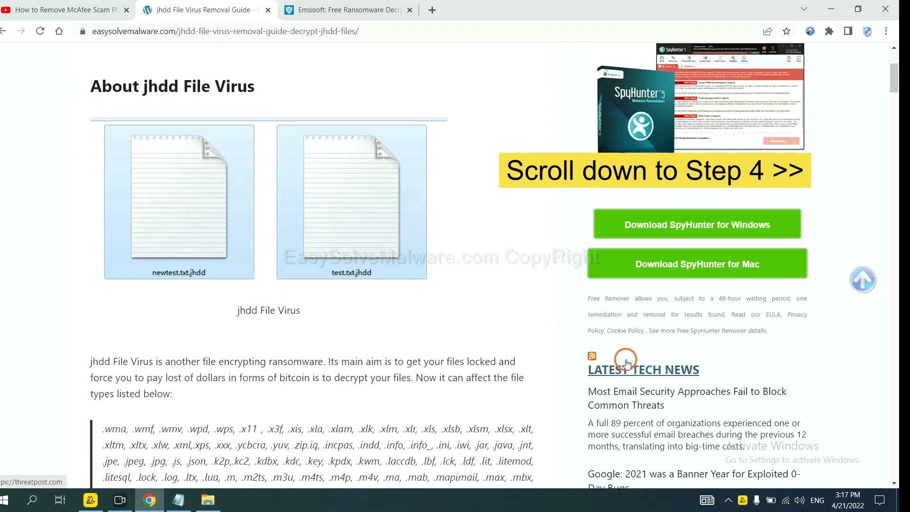
left_click_drag(894, 78, 888, 409)
left_click(264, 63)
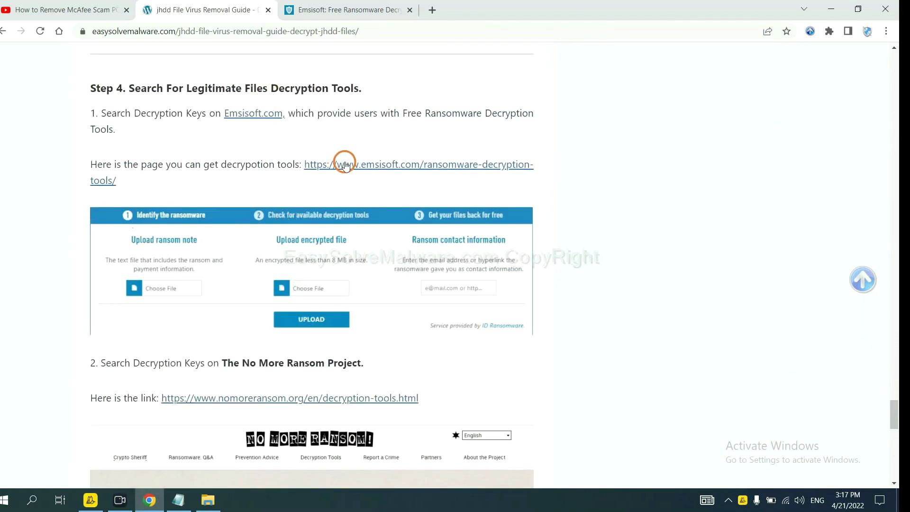
scroll(303, 189, "down", 3)
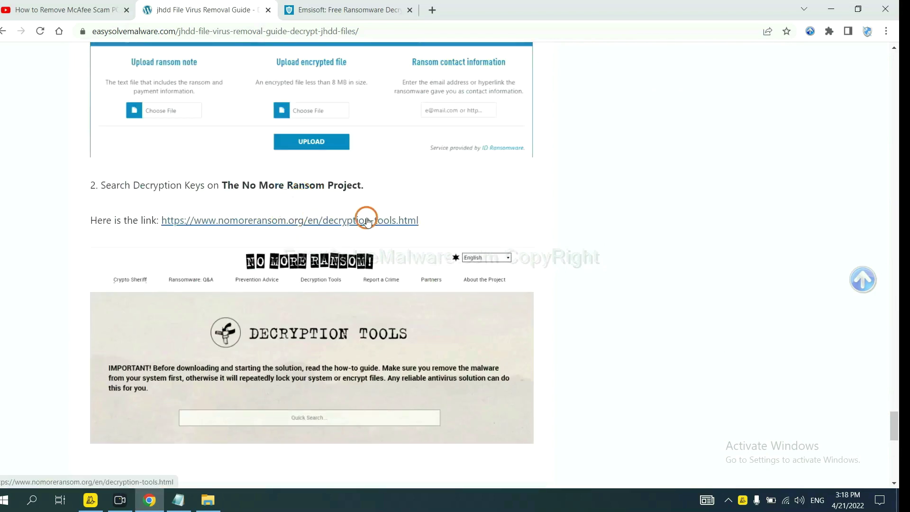
scroll(379, 219, "up", 2)
scroll(394, 219, "up", 2)
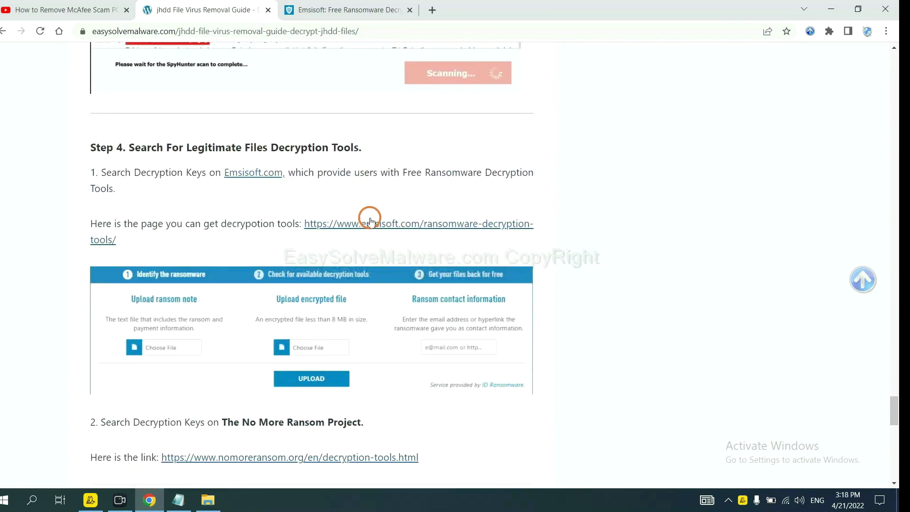
Open emsisoft.com/ransomware-decryption-tools and scroll down to the ransomware identification upload form.
left_click(373, 226)
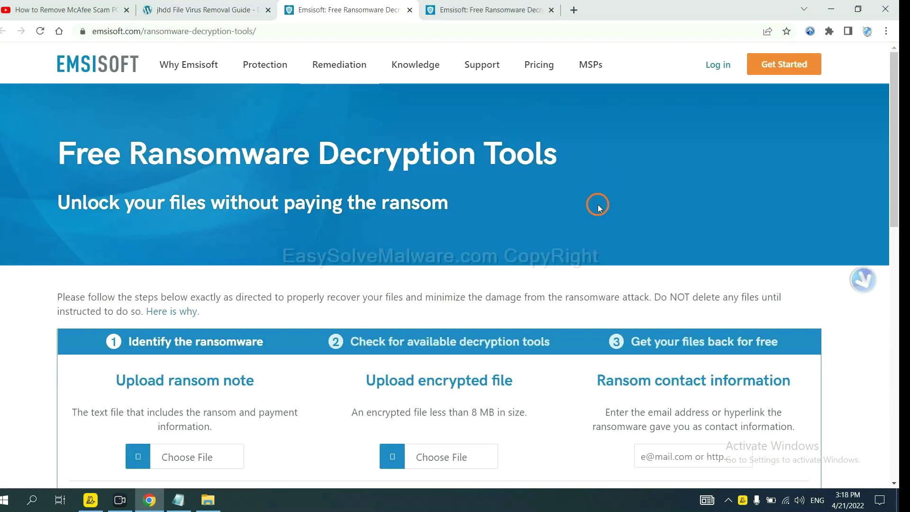
scroll(460, 193, "down", 3)
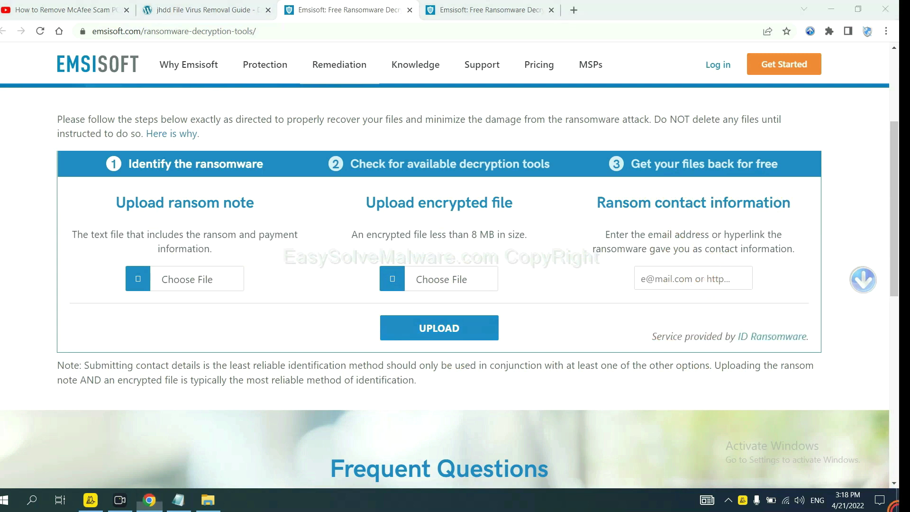
Open the _readme.txt ransom note from the desktop and select the attackers' contact e-mail.
key("super+d")
double_click(332, 291)
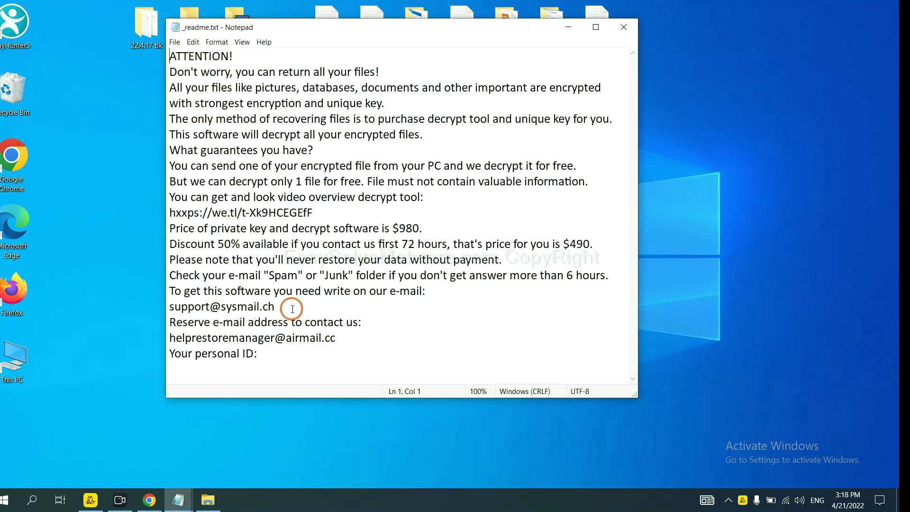
left_click_drag(290, 303, 147, 305)
key("ctrl+c")
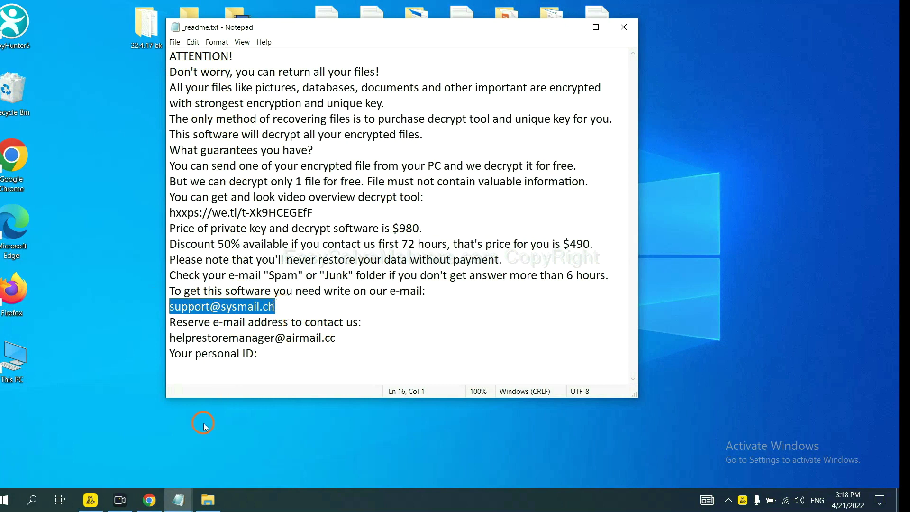
Paste the ransom contact e-mail into Emsisoft's contact field and upload it to identify STOP (Djvu).
left_click(150, 500)
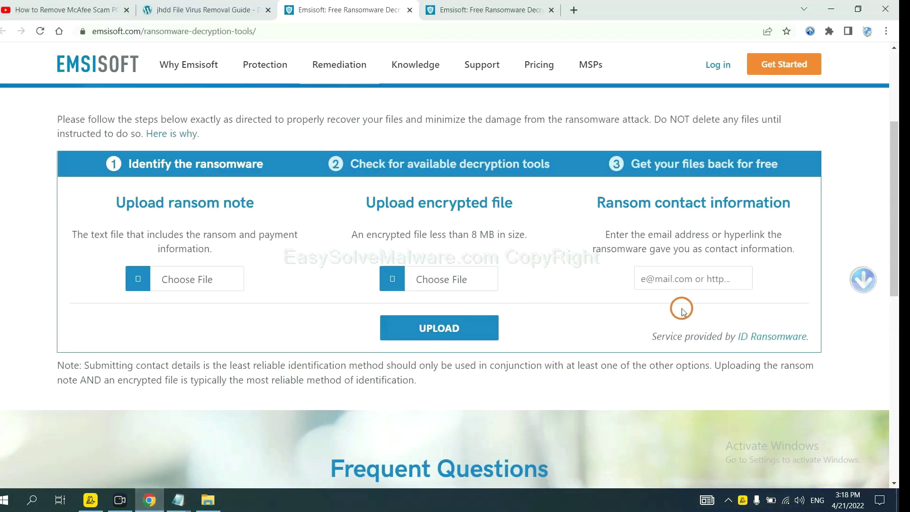
left_click(690, 280)
key("ctrl+v")
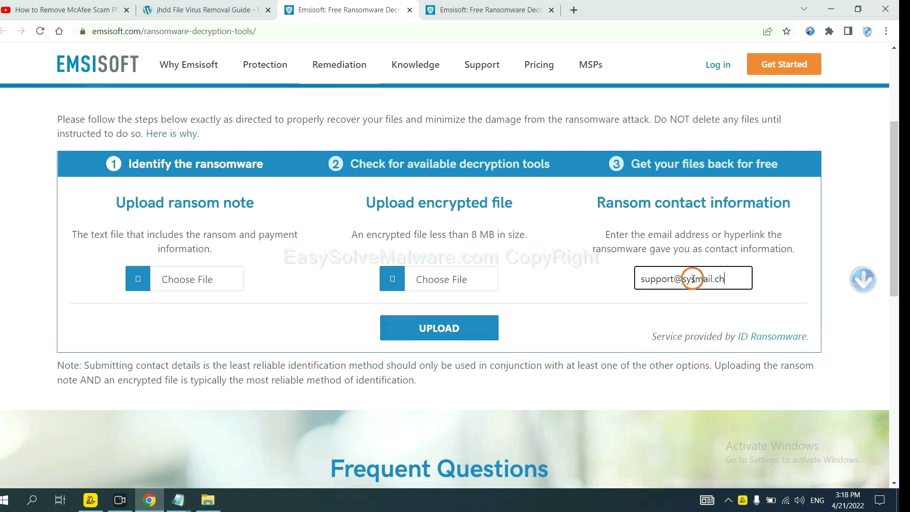
left_click(476, 327)
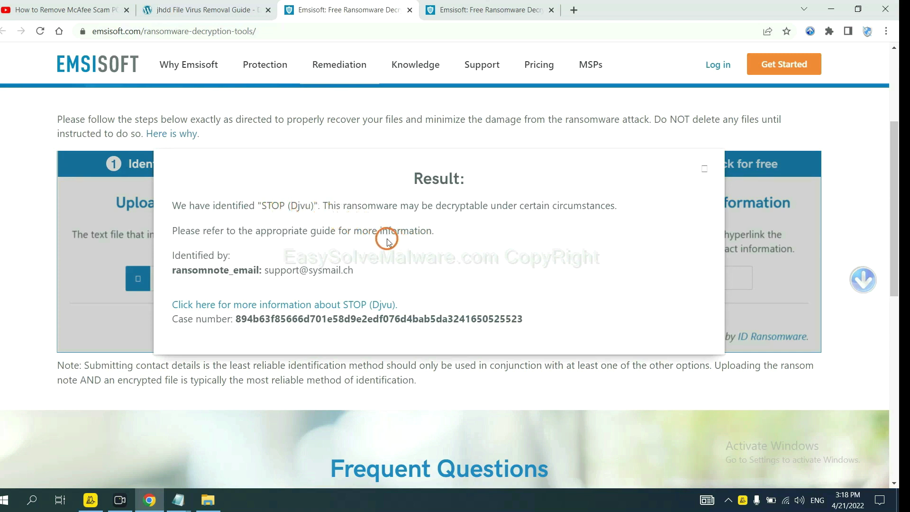
Open the 'more information about STOP (Djvu)' blog article and read through it.
left_click(293, 311)
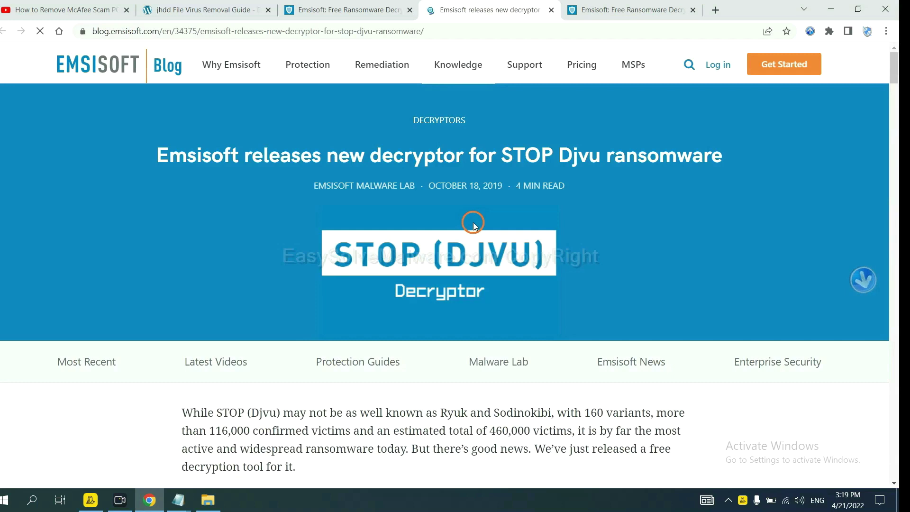
scroll(473, 220, "down", 5)
scroll(475, 211, "down", 14)
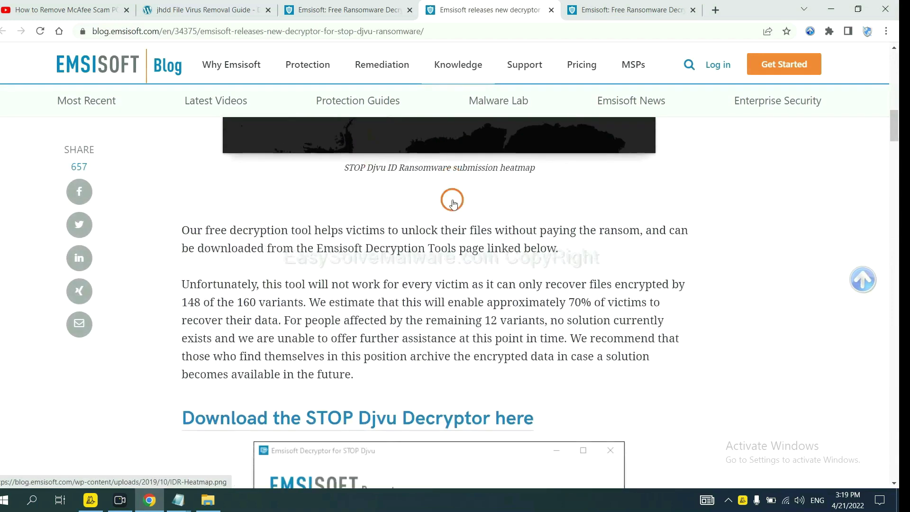
scroll(453, 201, "down", 12)
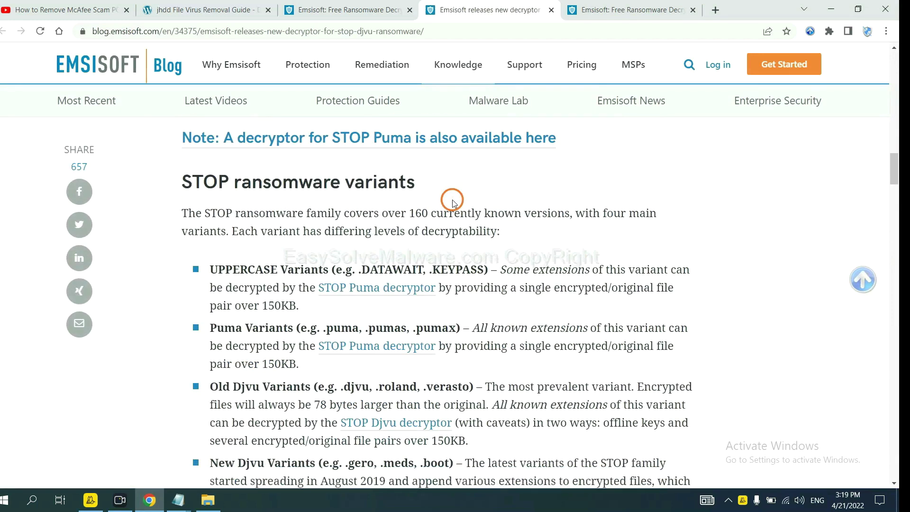
scroll(451, 197, "up", 1)
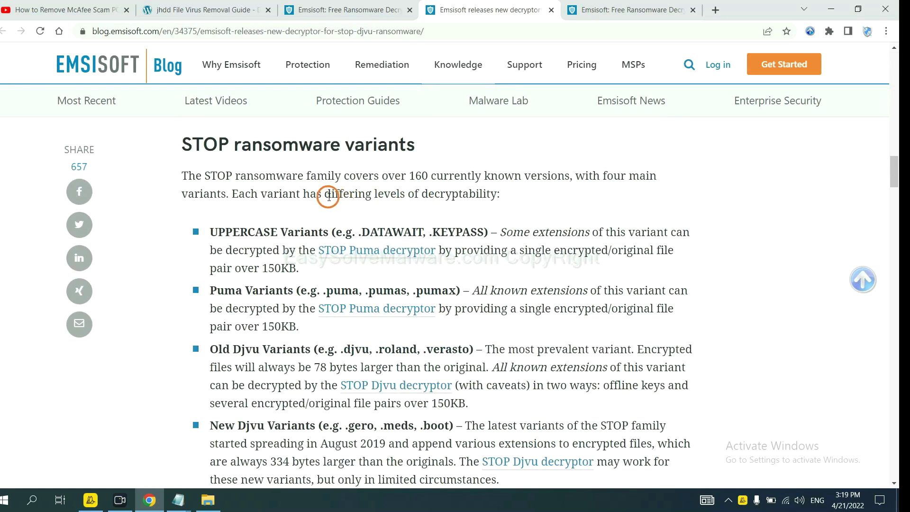
scroll(313, 210, "down", 1)
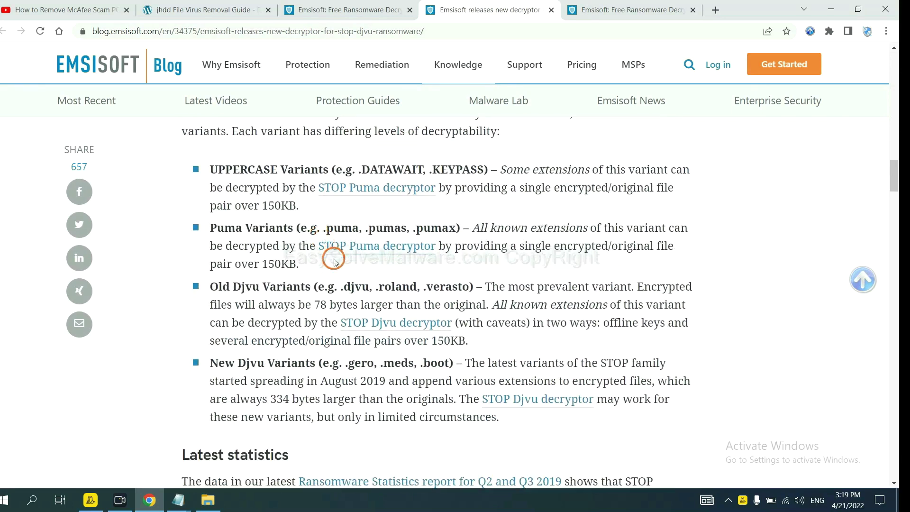
scroll(334, 261, "down", 2)
scroll(335, 258, "down", 1)
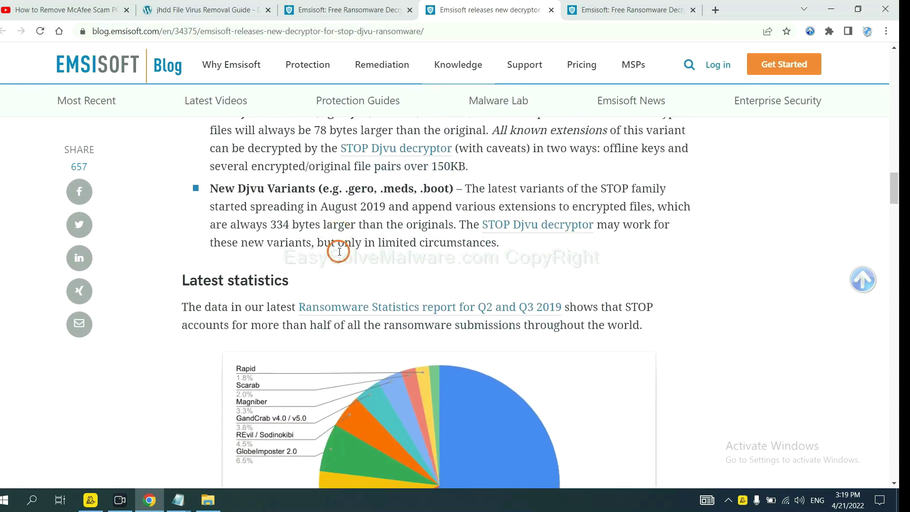
Open the Emsisoft Decryptor for STOP Djvu page and scroll to its DOWNLOAD section.
left_click(521, 226)
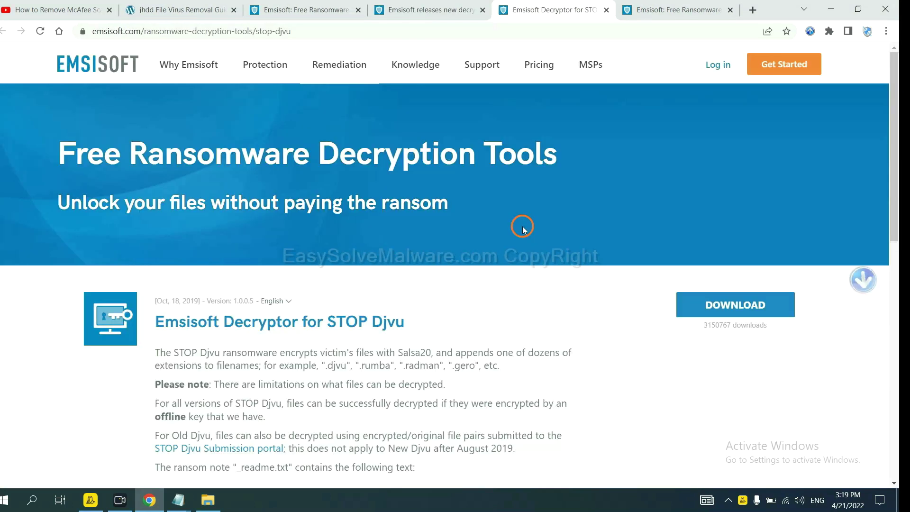
scroll(523, 228, "down", 2)
scroll(522, 228, "down", 1)
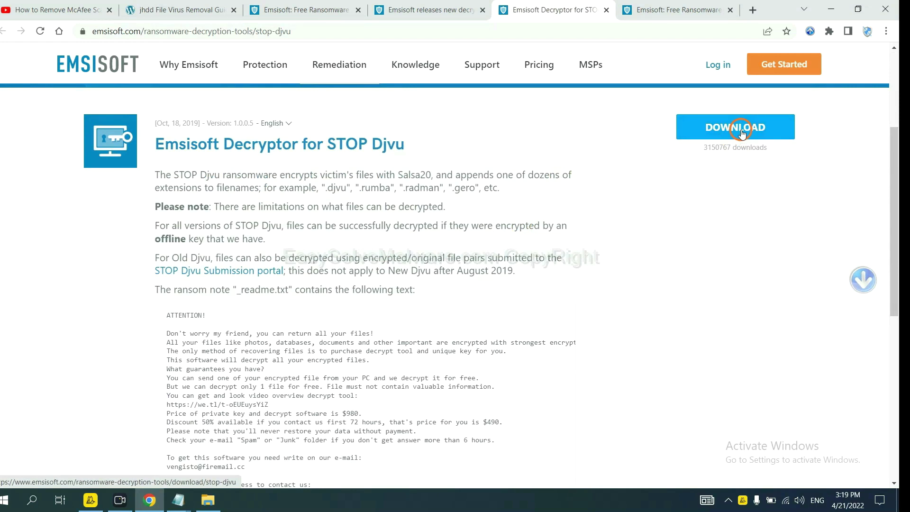
Go back to the jhdd guide and open the nomoreransom.org Decryption Tools page.
left_click(142, 10)
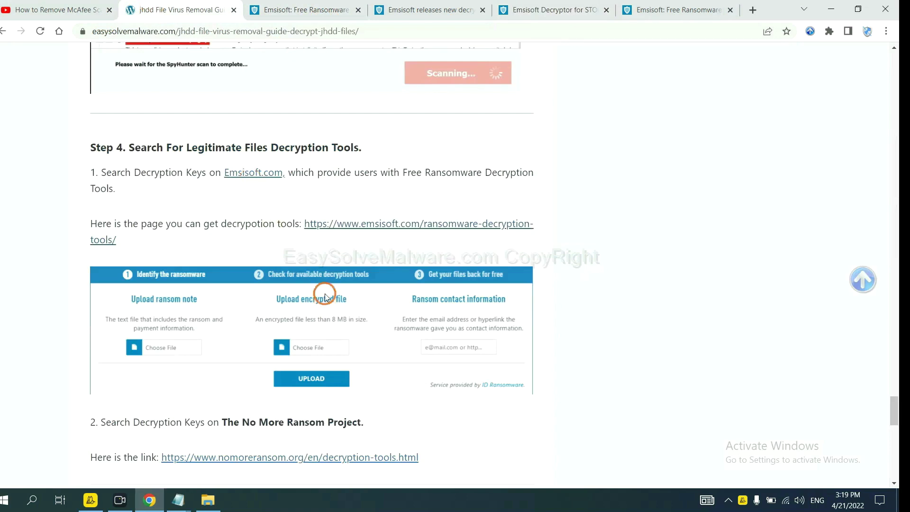
scroll(325, 297, "down", 6)
left_click(332, 163)
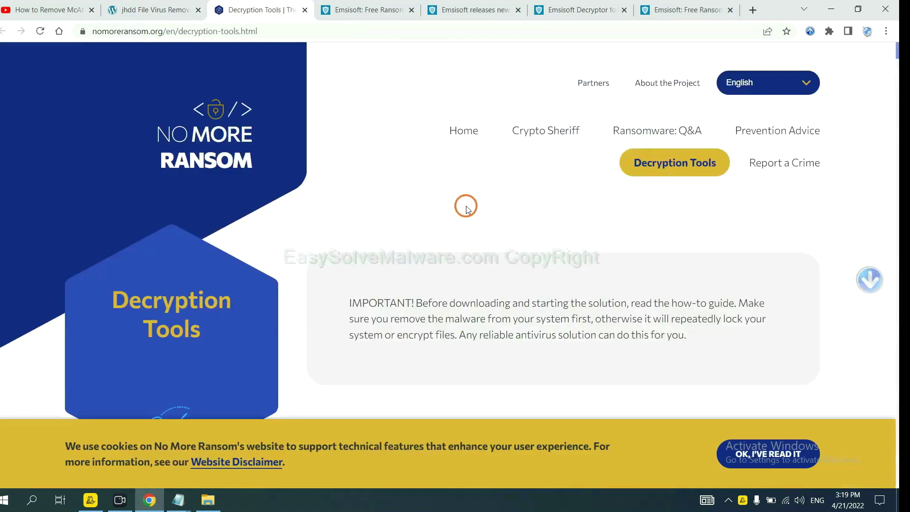
scroll(467, 209, "down", 4)
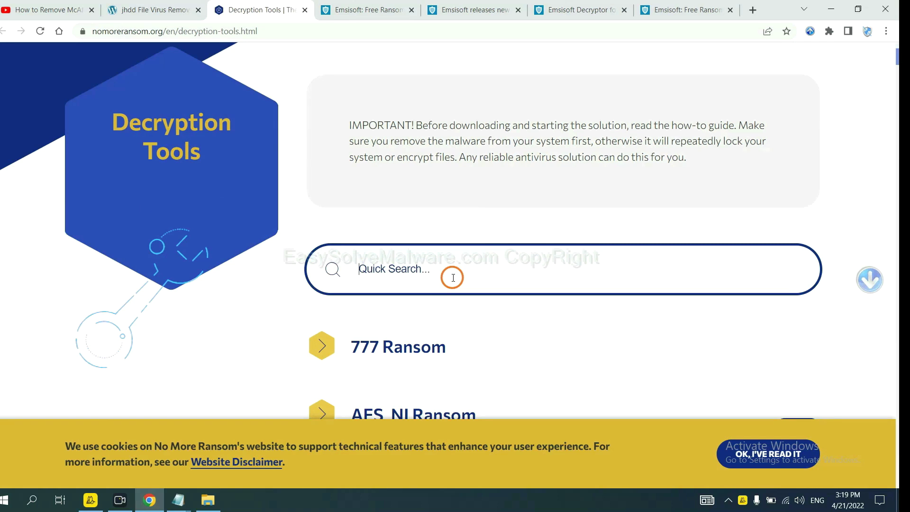
Search 'djvu' in Quick Search and expand the djvu Ransom decryptor entry.
type("djvu")
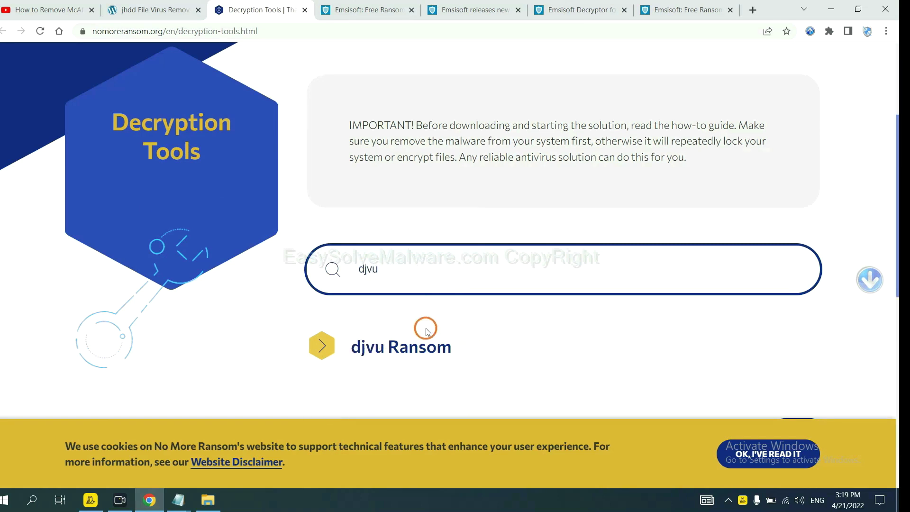
scroll(422, 322, "down", 1)
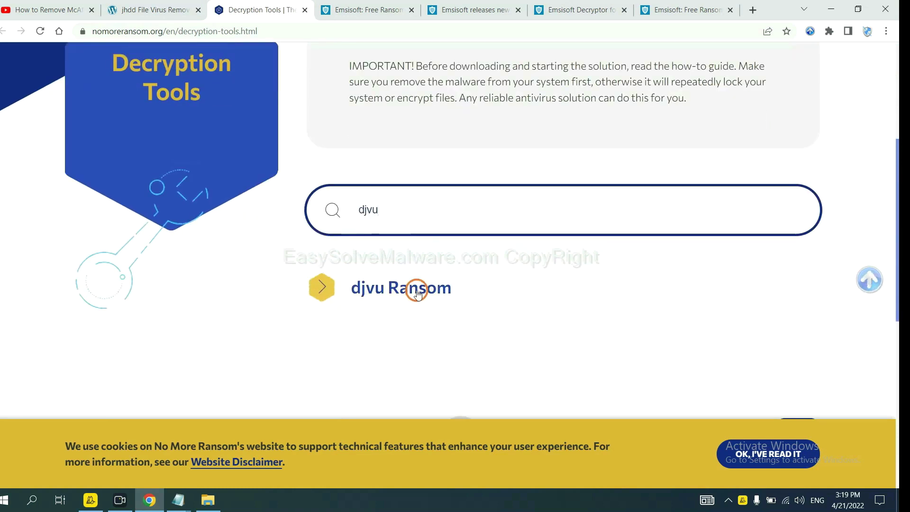
left_click(417, 295)
scroll(492, 323, "down", 3)
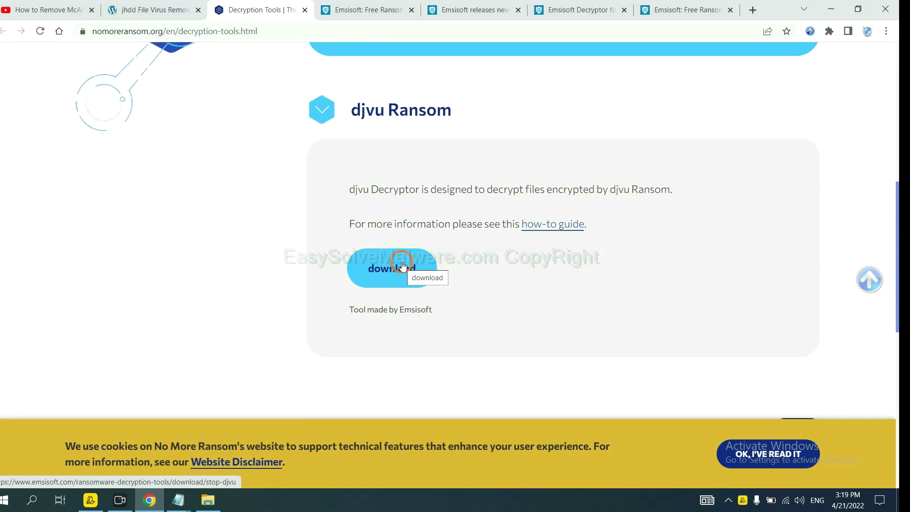
scroll(559, 262, "up", 10)
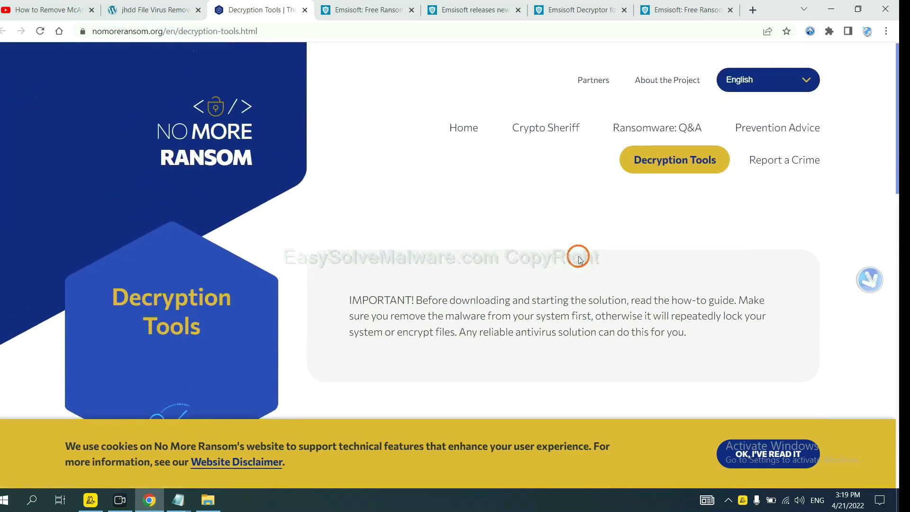